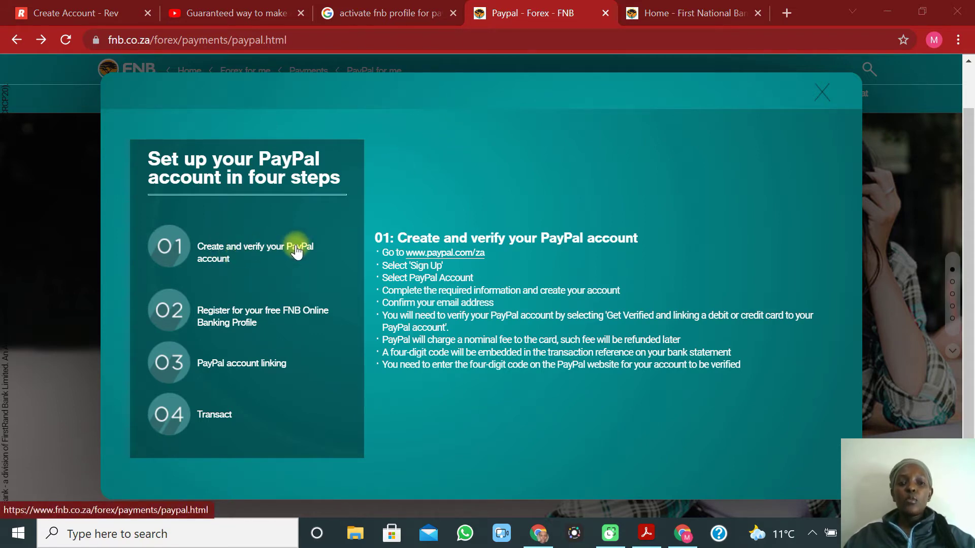
left_click(441, 252)
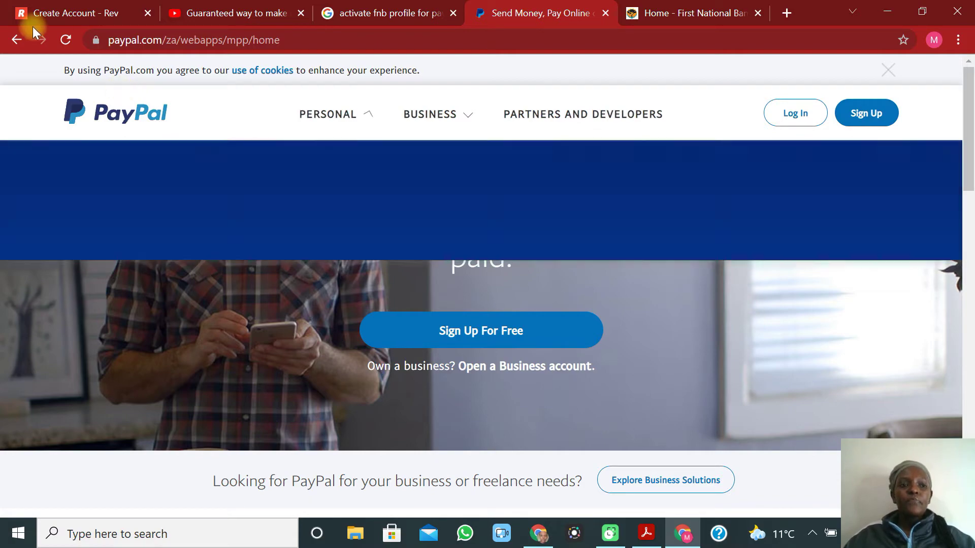
left_click(18, 37)
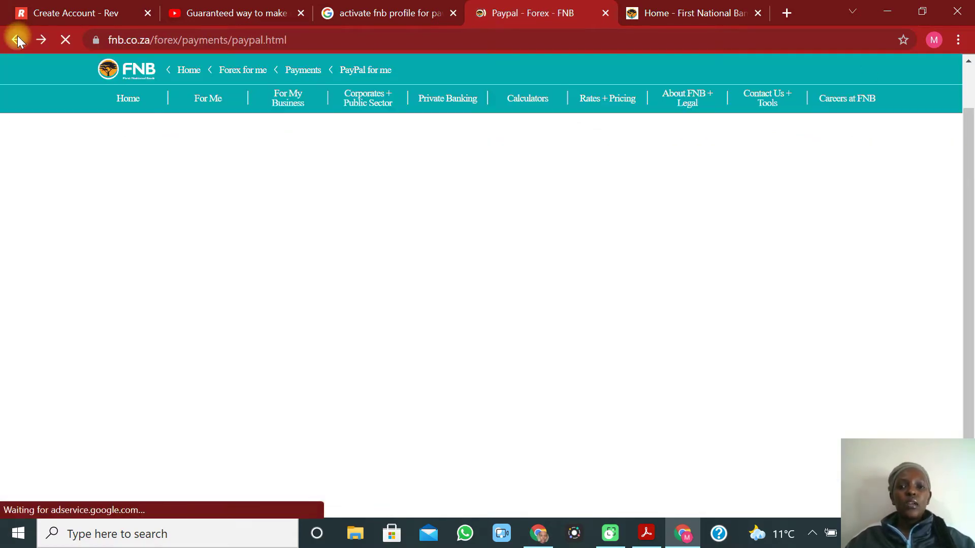
scroll(172, 309, "down", 3)
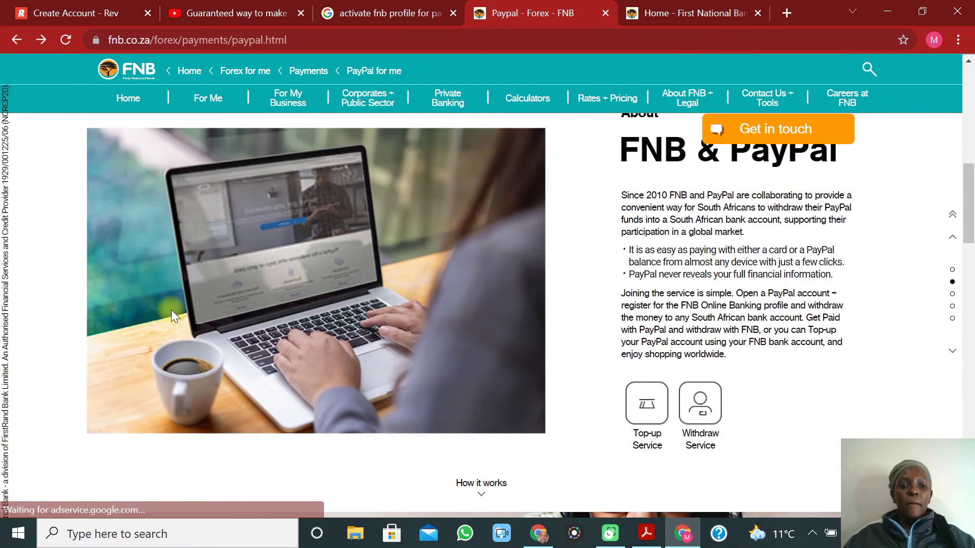
scroll(171, 310, "down", 3)
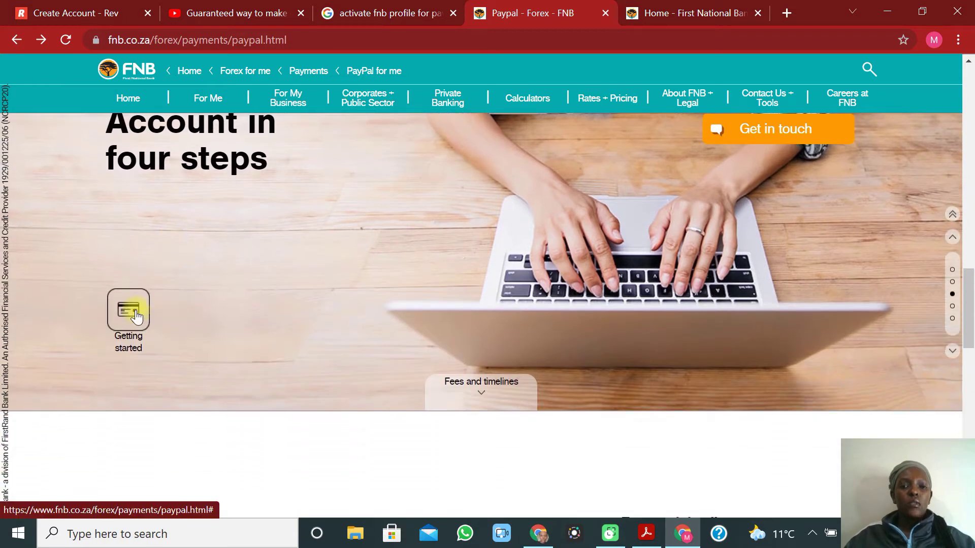
left_click(132, 310)
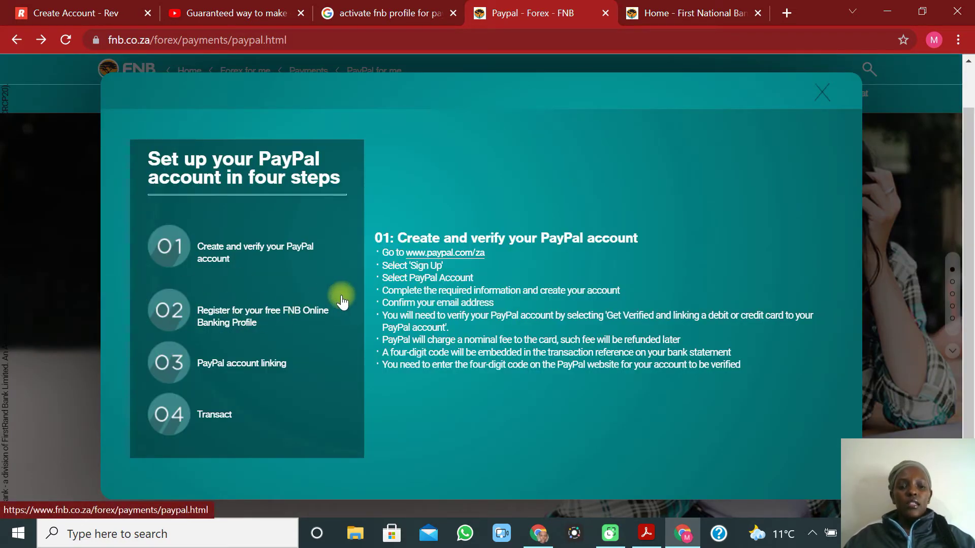
left_click(183, 317)
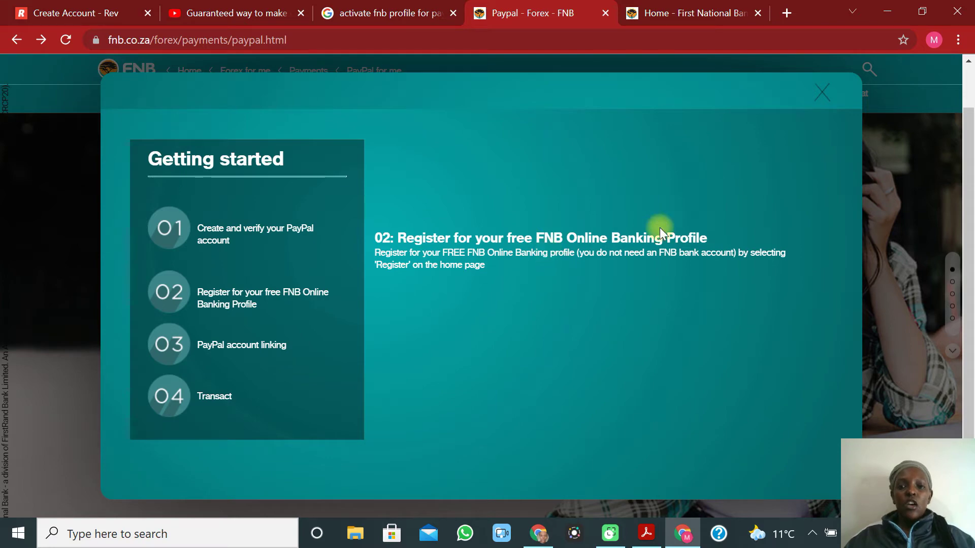
Switch to the FNB home page tab to reach Online Banking registration.
left_click(687, 12)
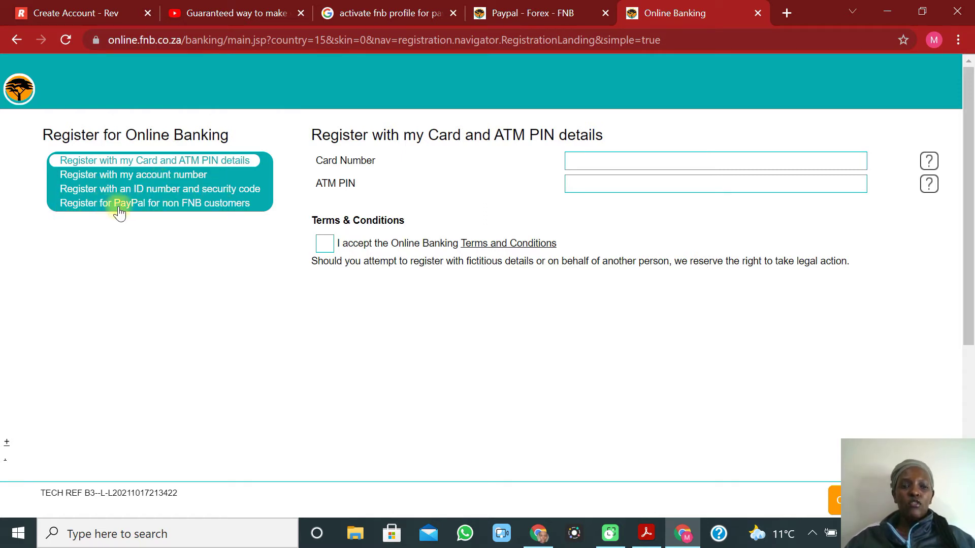
Choose PayPal registration for non-FNB customers, For Me, and 'I do not bank with FNB'.
left_click(139, 208)
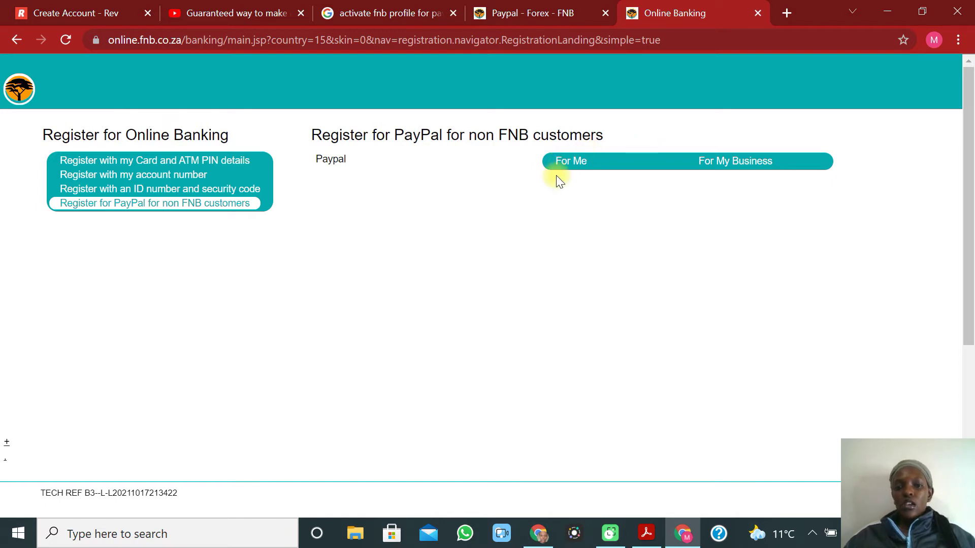
left_click(567, 169)
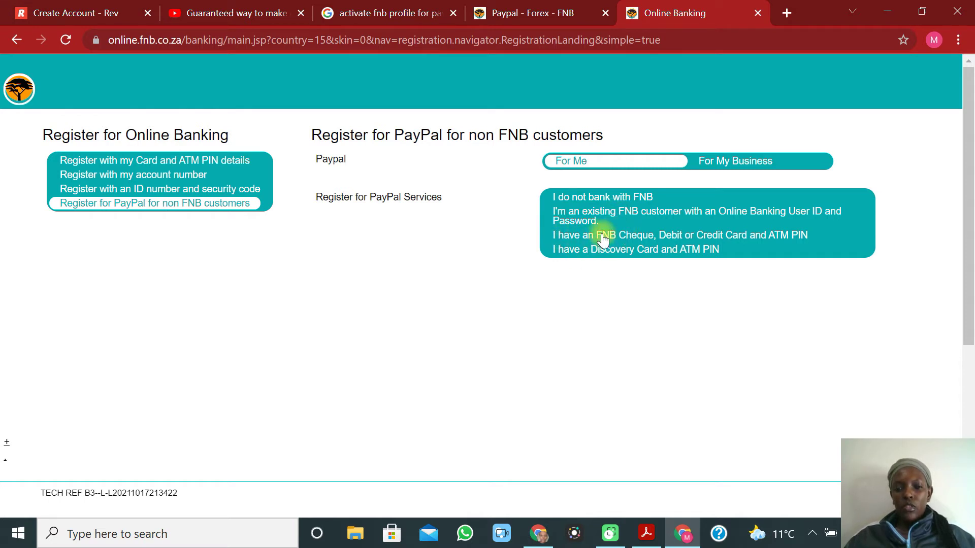
left_click(576, 201)
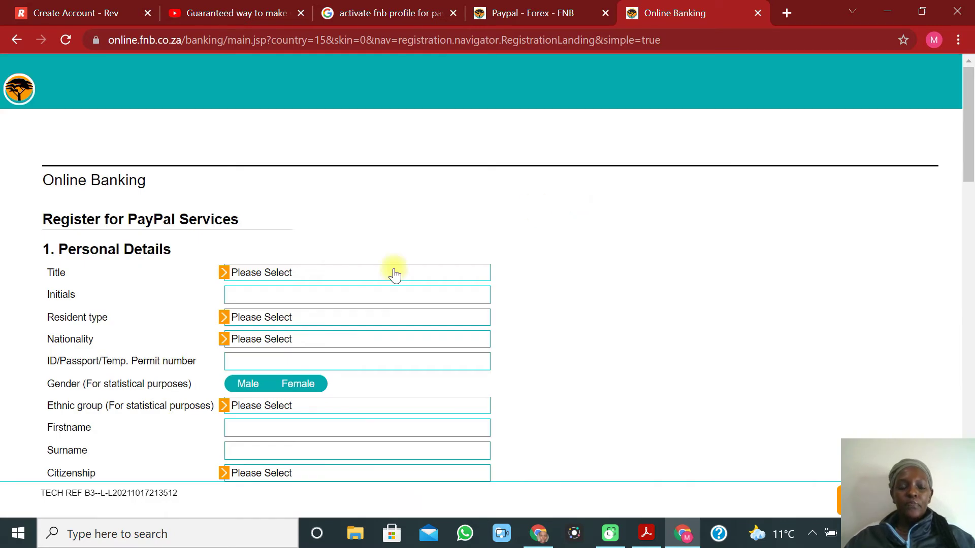
scroll(395, 275, "down", 1)
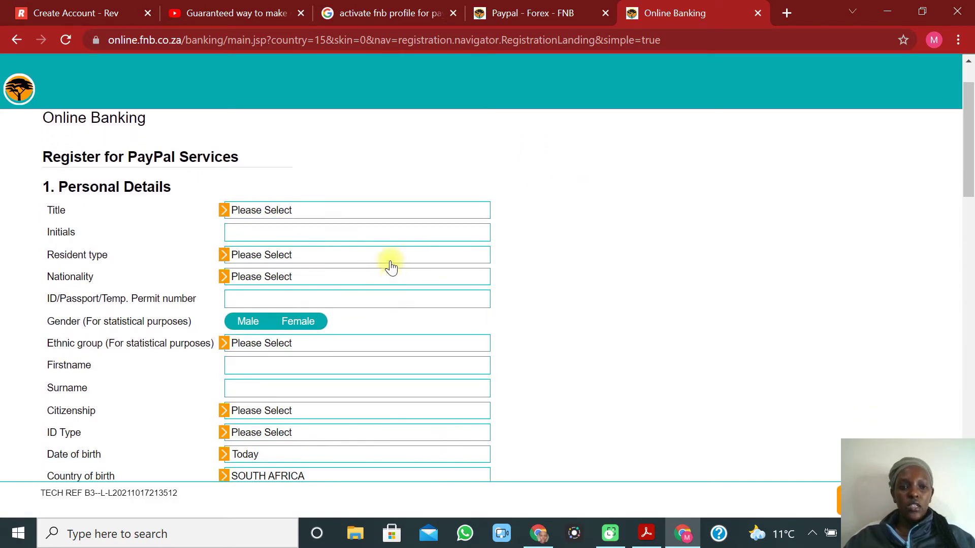
scroll(391, 265, "up", 1)
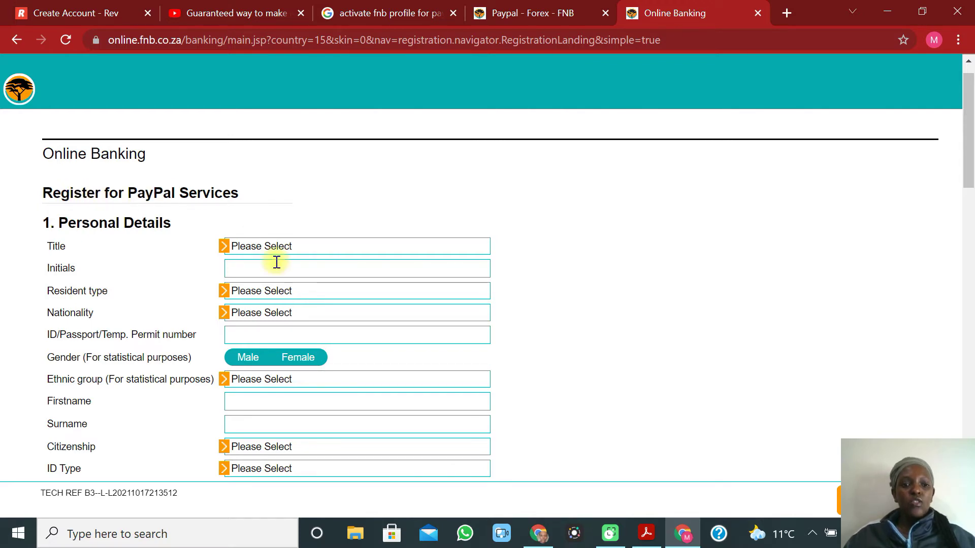
scroll(276, 263, "down", 3)
scroll(276, 264, "down", 3)
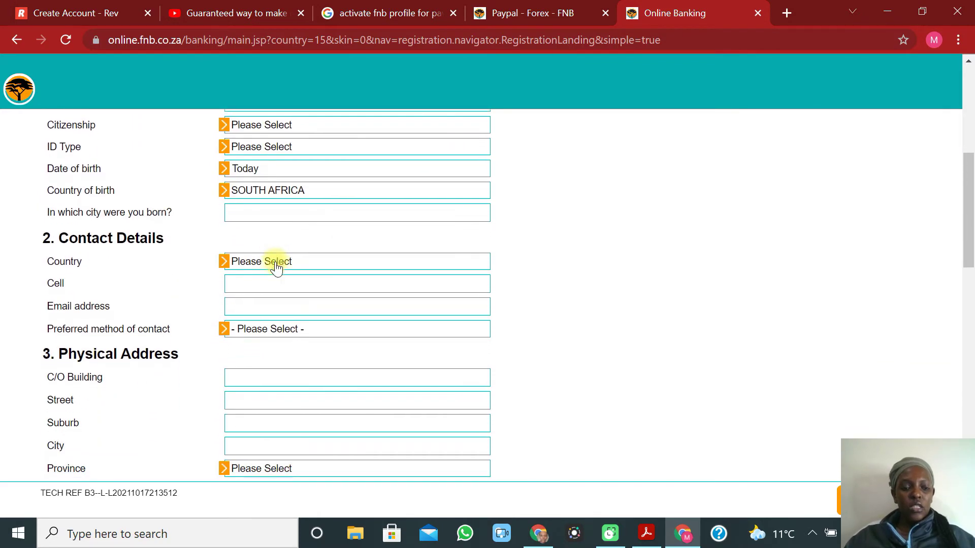
scroll(276, 267, "down", 6)
scroll(274, 261, "down", 5)
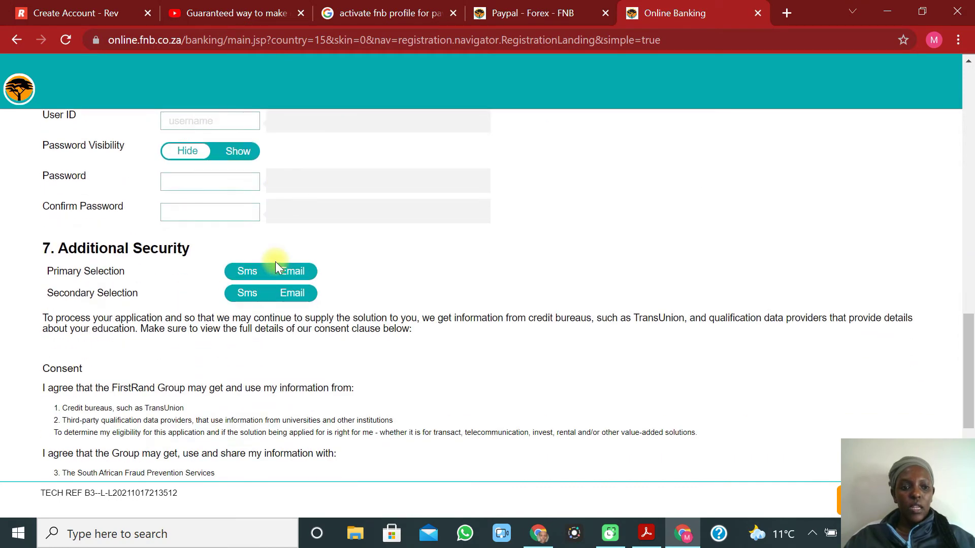
scroll(275, 261, "down", 2)
scroll(275, 261, "down", 3)
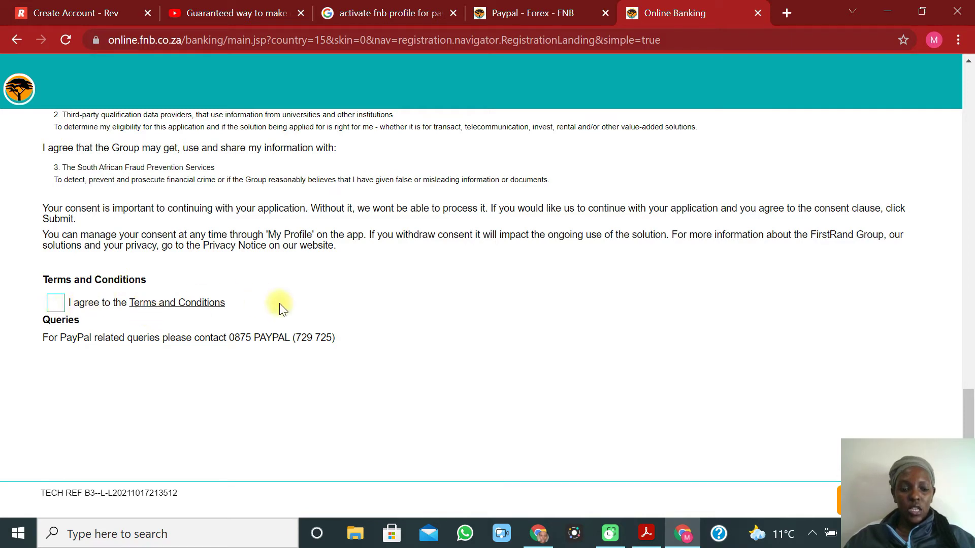
left_click(519, 11)
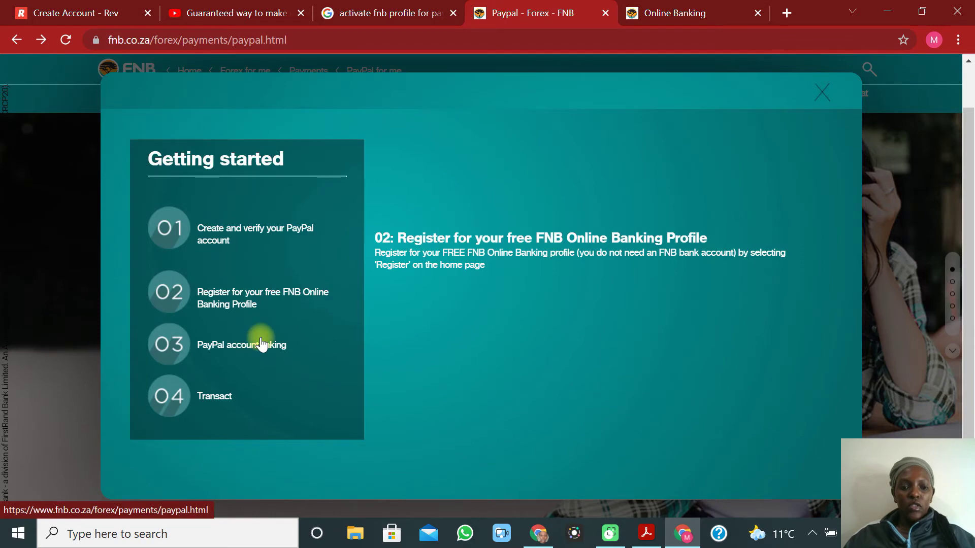
Show guide step 03, 'PayPal account linking', in the Getting started overlay.
left_click(226, 350)
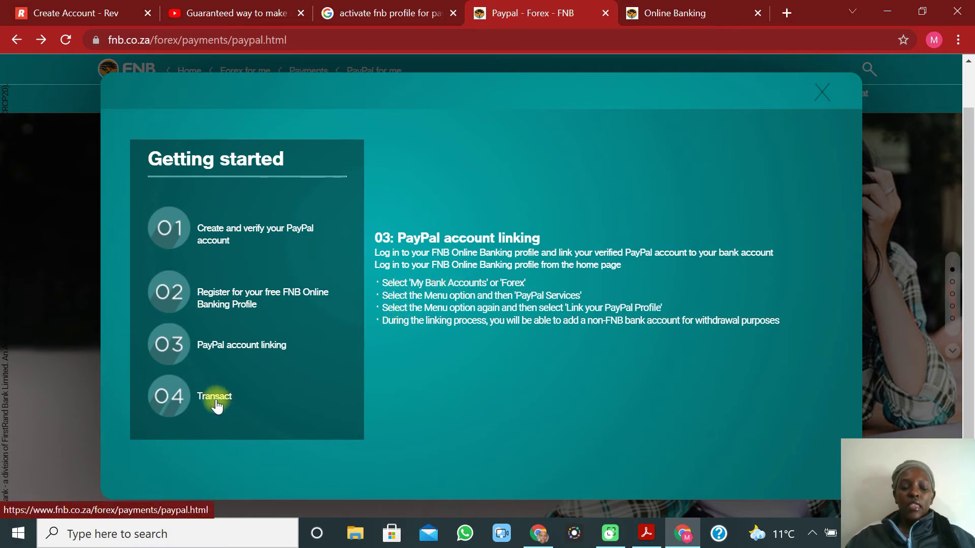
Show guide step 04 'Transact', then return to the PayPal Services registration form.
left_click(189, 399)
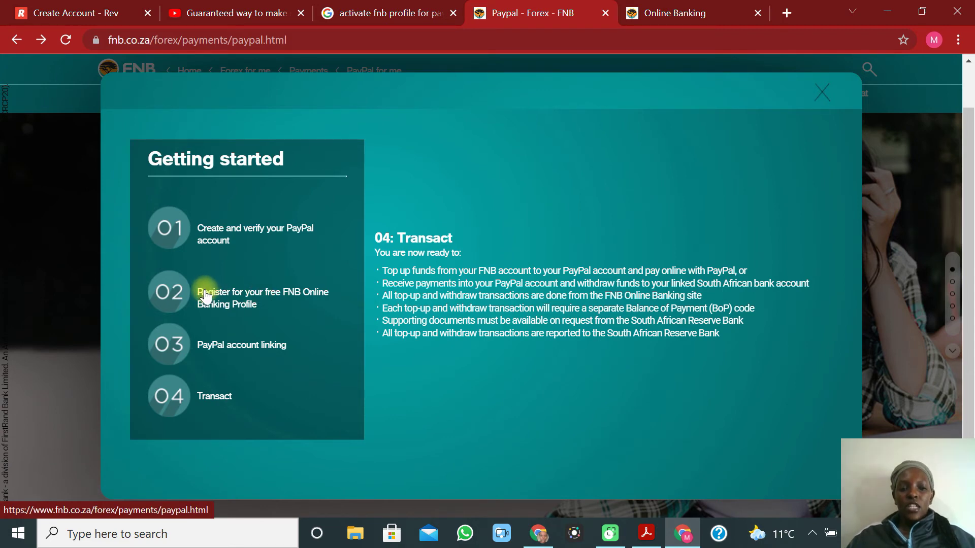
left_click(647, 12)
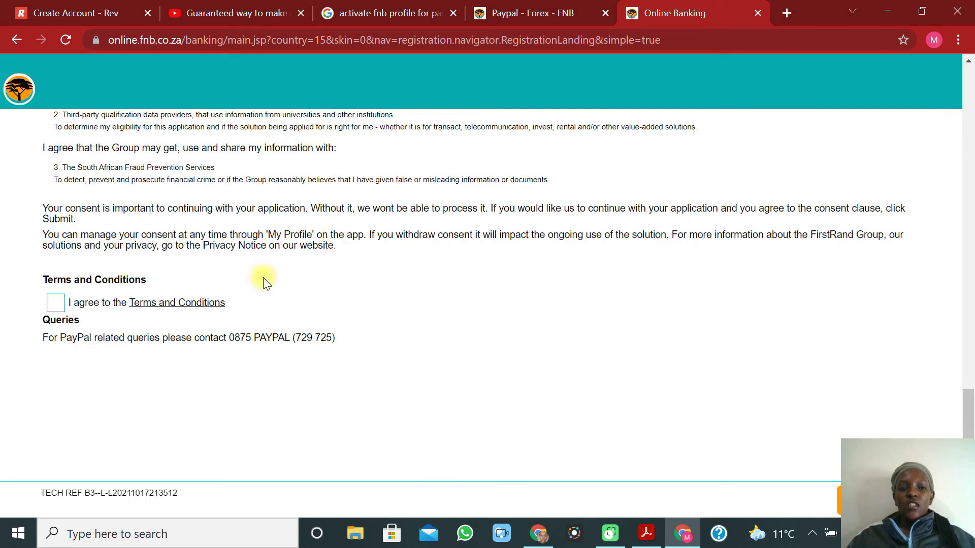